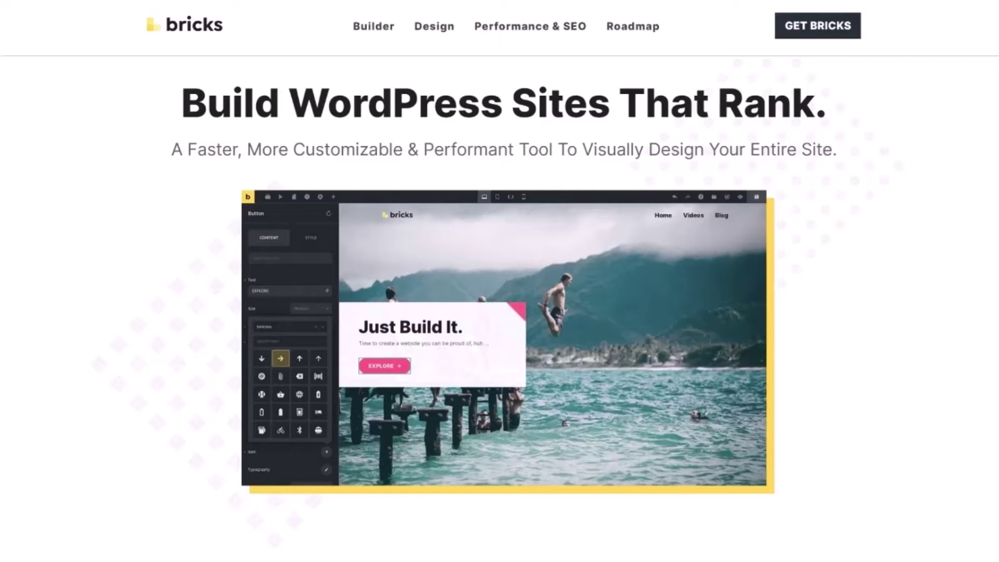
Step: Scroll down through the Bricks site's contact form and footer
{"action": "scroll", "coordinate": [500, 281], "scroll_direction": "down", "scroll_amount": 20}
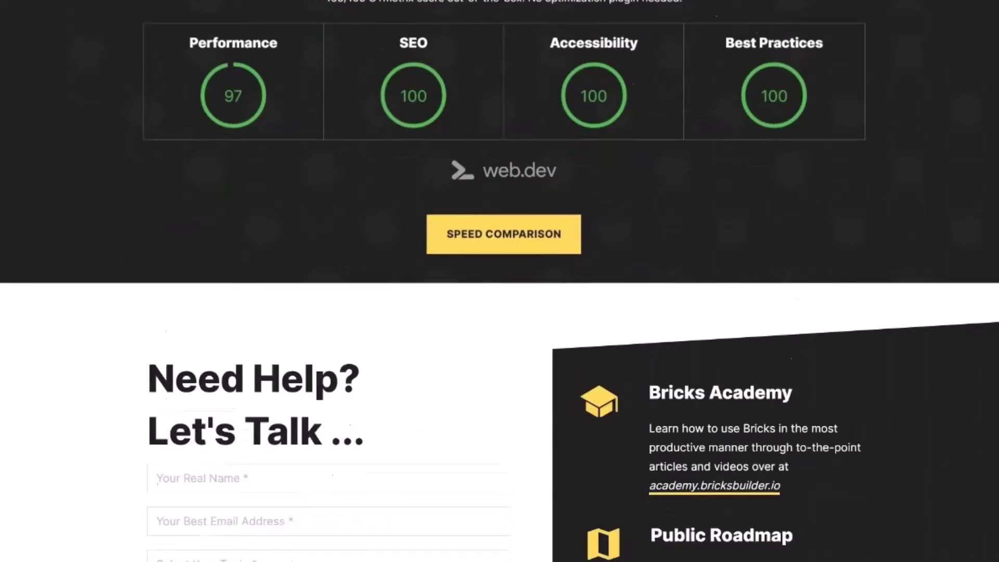
{"action": "scroll", "coordinate": [500, 281], "scroll_direction": "down", "scroll_amount": 15}
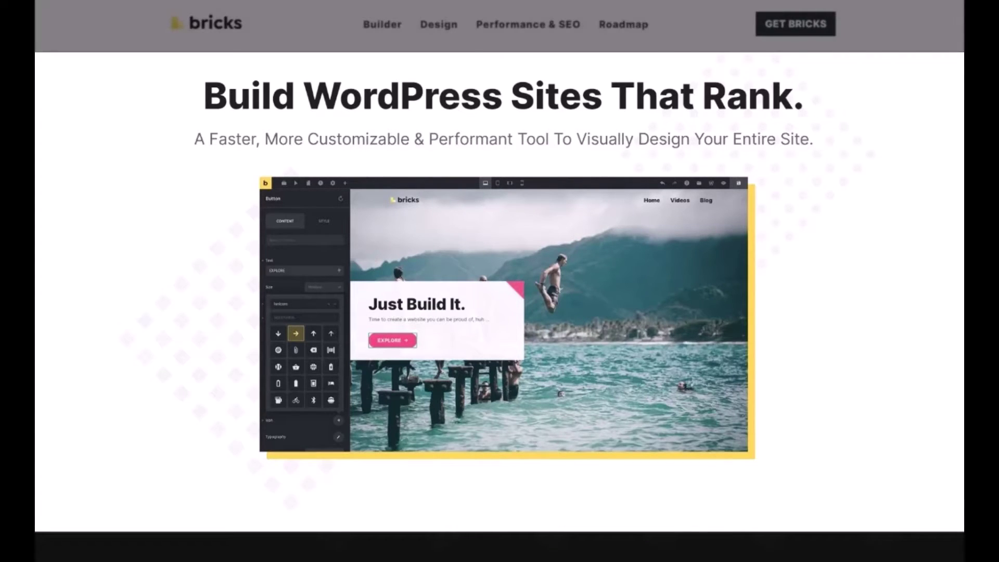
{"action": "scroll", "coordinate": [500, 281], "scroll_direction": "down", "scroll_amount": 15}
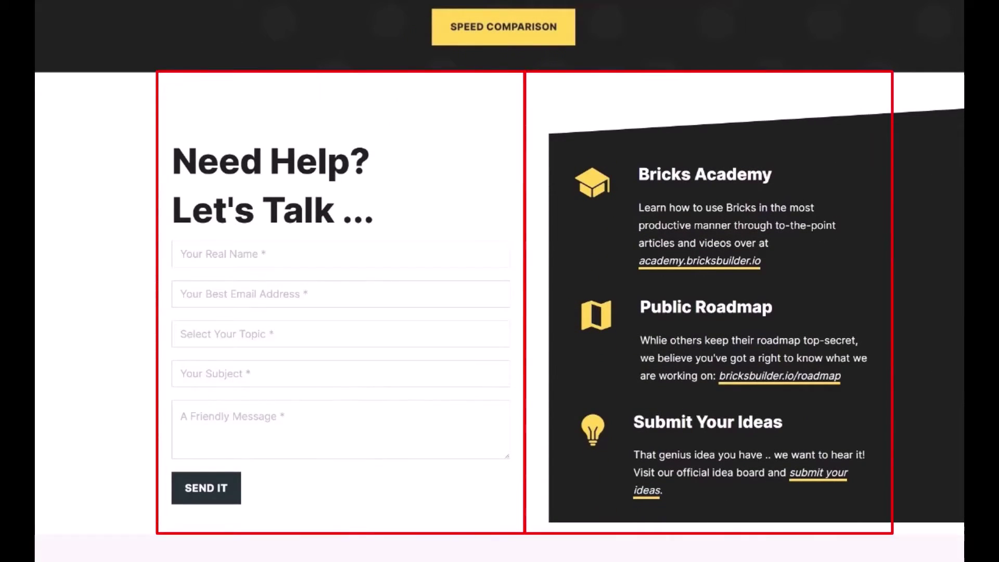
{"action": "scroll", "coordinate": [500, 281], "scroll_direction": "down", "scroll_amount": 20}
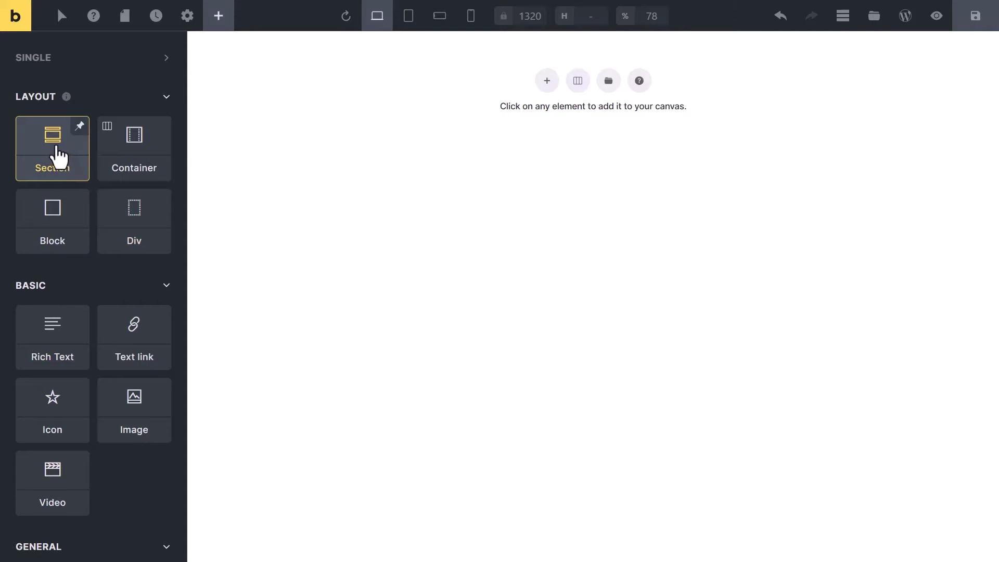
Step: Add a section whose container holds three blocks, and lay the blocks out in a column
{"action": "left_click", "coordinate": [57, 149]}
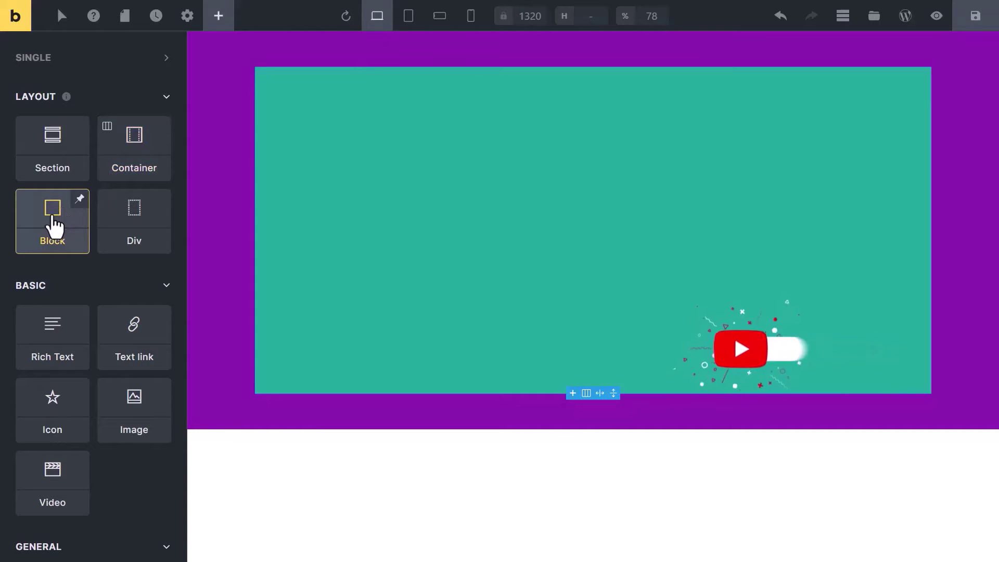
{"action": "left_click", "coordinate": [53, 224]}
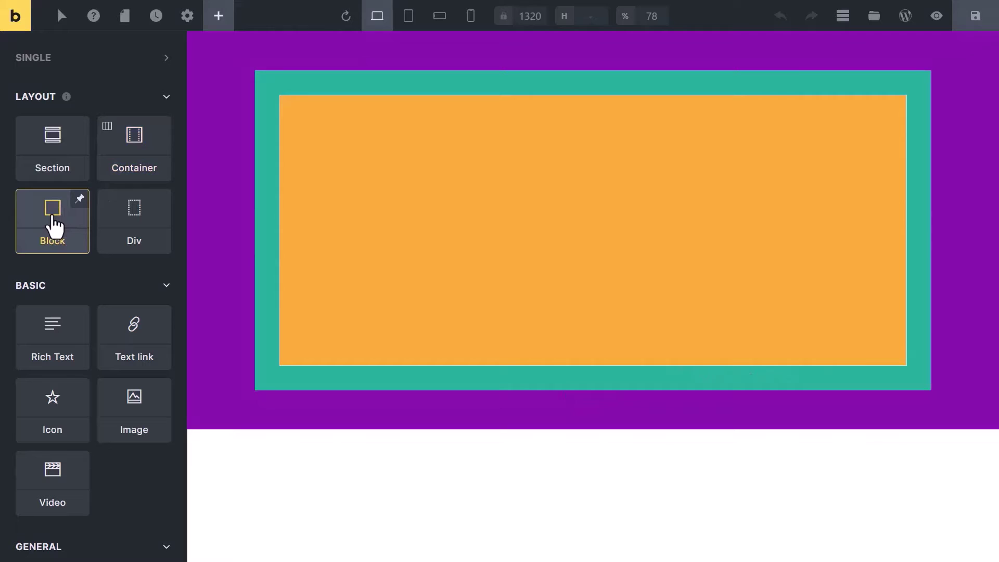
{"action": "left_click", "coordinate": [54, 225]}
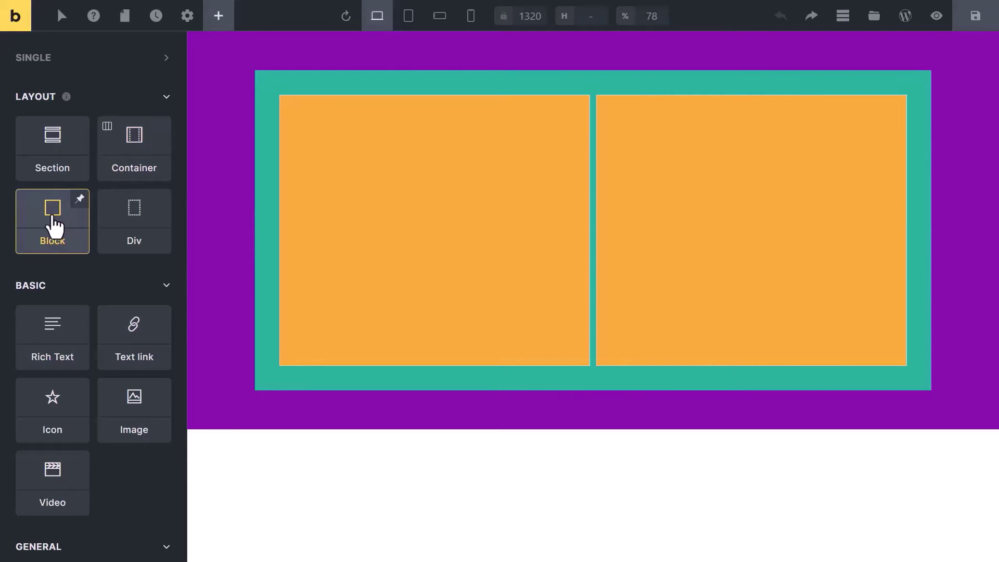
{"action": "left_click", "coordinate": [55, 225]}
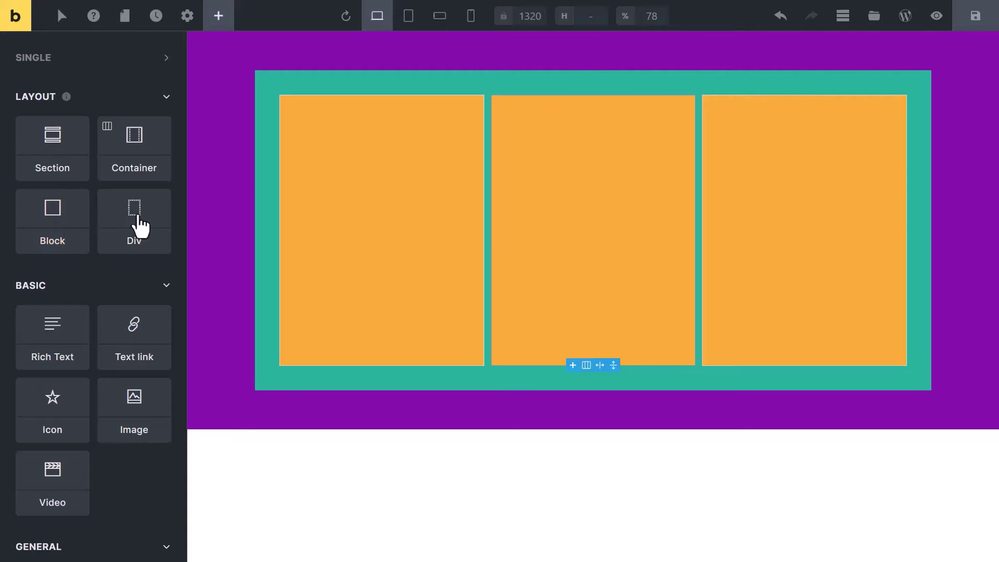
{"action": "left_click", "coordinate": [380, 78]}
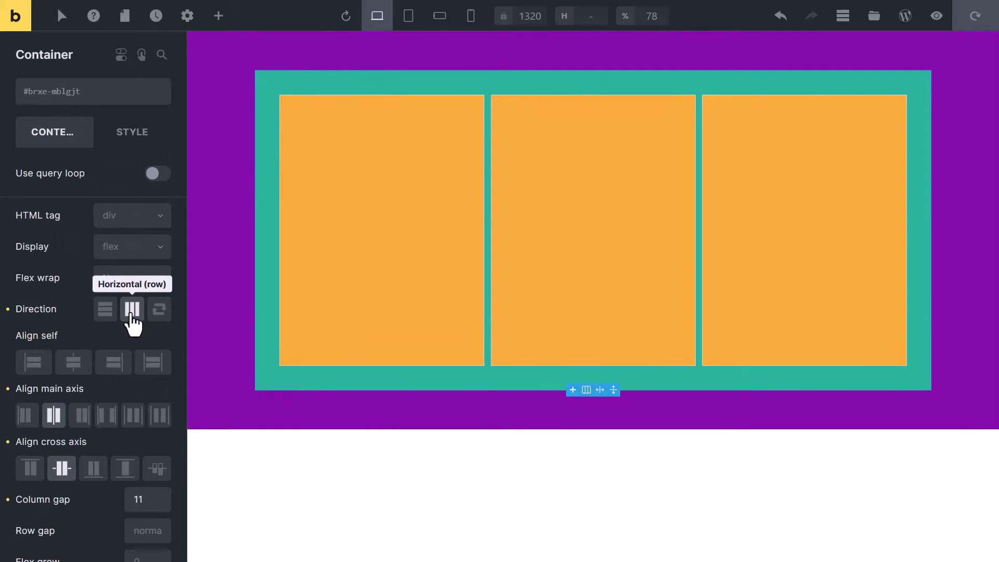
{"action": "left_click", "coordinate": [105, 314]}
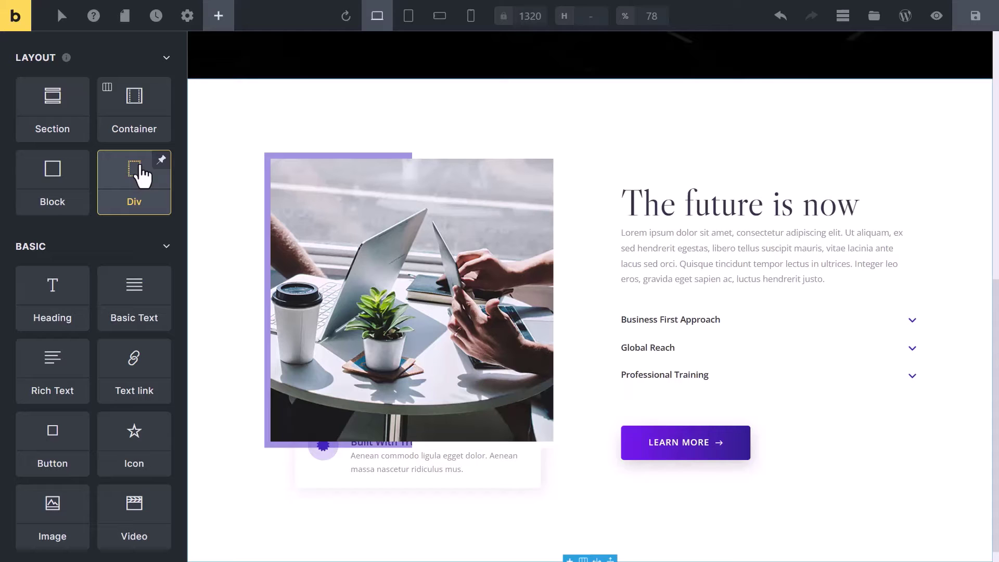
Step: Place a Div under the heading with purple #4a1daa background, 25% width and min. height 2
{"action": "left_click_drag", "start_coordinate": [139, 167], "coordinate": [645, 224]}
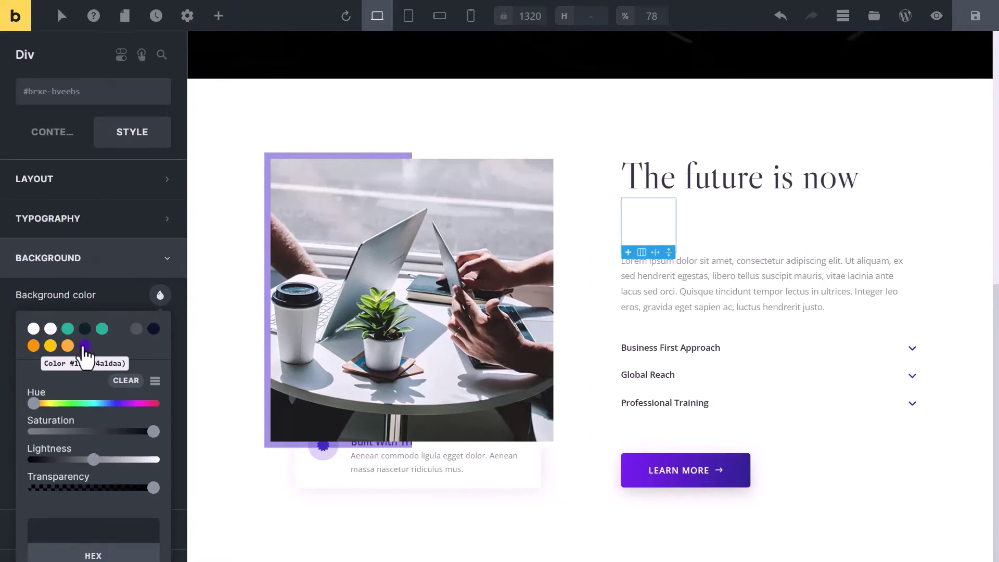
{"action": "left_click", "coordinate": [84, 346]}
{"action": "left_click", "coordinate": [163, 189]}
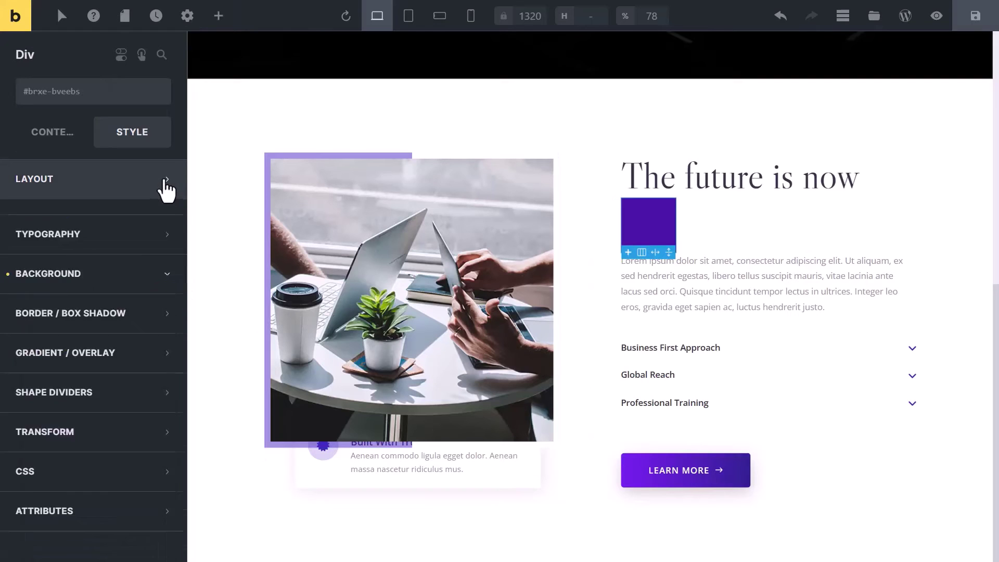
{"action": "scroll", "coordinate": [145, 311], "scroll_direction": "down", "scroll_amount": 3}
{"action": "left_click", "coordinate": [140, 336]}
{"action": "type", "text": "25%"}
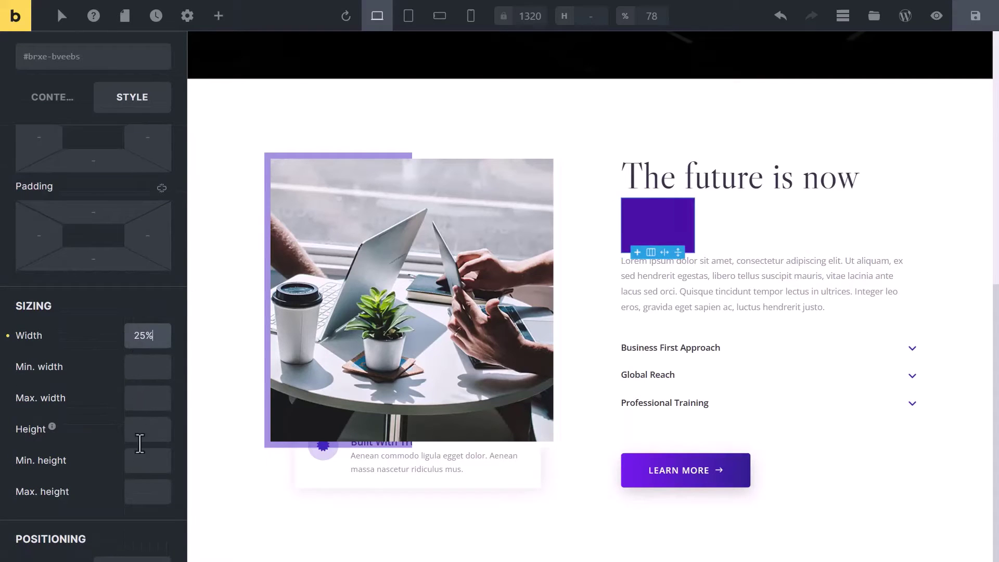
{"action": "left_click", "coordinate": [139, 460]}
{"action": "type", "text": "2"}
Step: Give the purple divider a top margin of 10 and bottom margin of 15
{"action": "scroll", "coordinate": [147, 464], "scroll_direction": "up", "scroll_amount": 3}
{"action": "left_click", "coordinate": [96, 191]}
{"action": "type", "text": "10"}
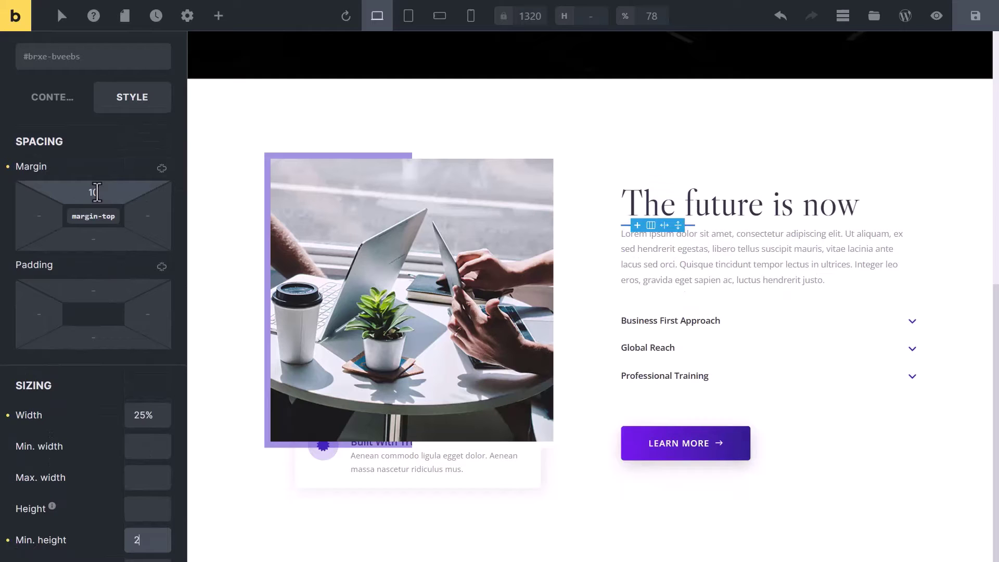
{"action": "left_click", "coordinate": [94, 239]}
{"action": "type", "text": "15"}
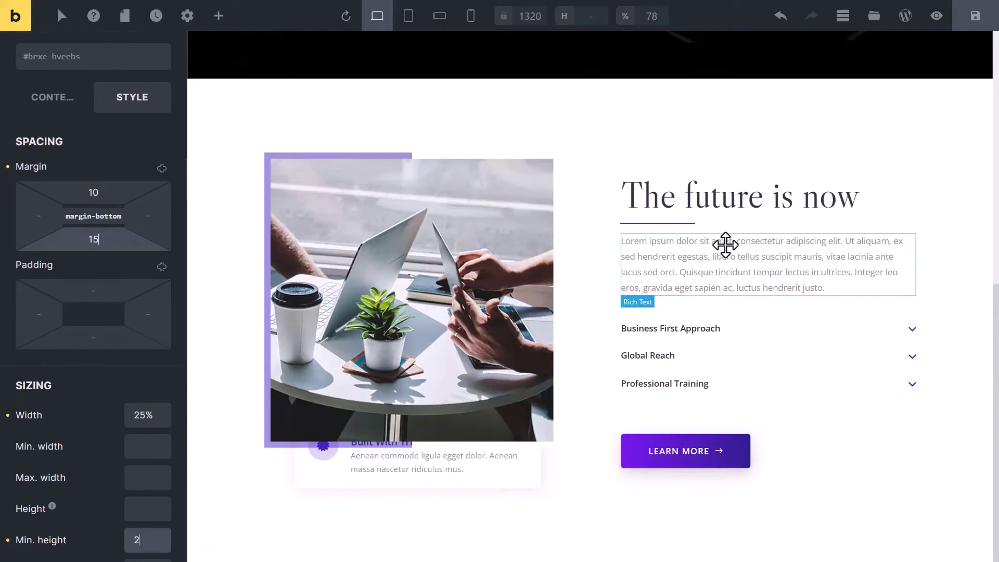
{"action": "left_click", "coordinate": [217, 16]}
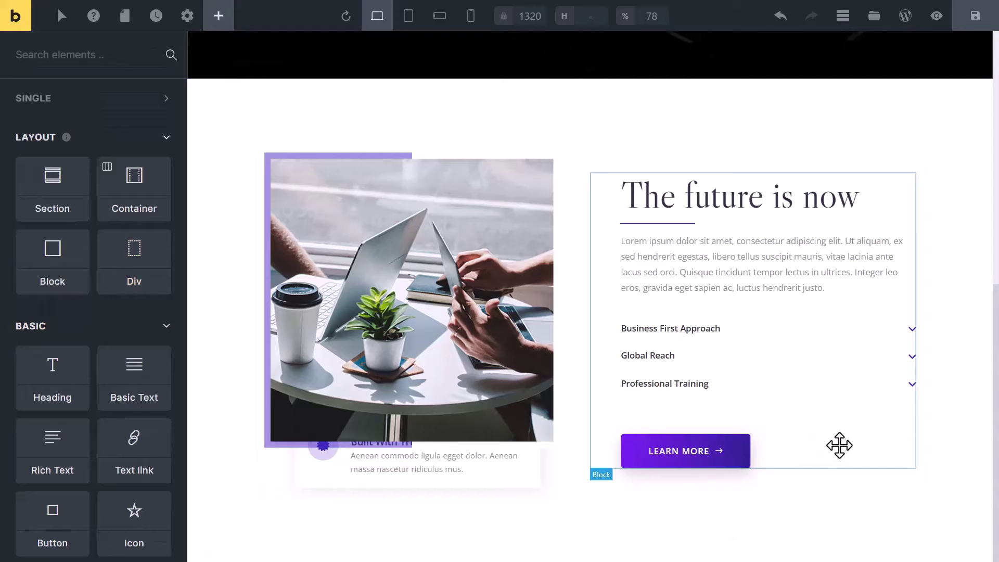
Step: Duplicate the LEARN MORE button and give the copy a left margin of 22
{"action": "left_click_drag", "start_coordinate": [133, 266], "coordinate": [674, 474]}
{"action": "right_click", "coordinate": [696, 454]}
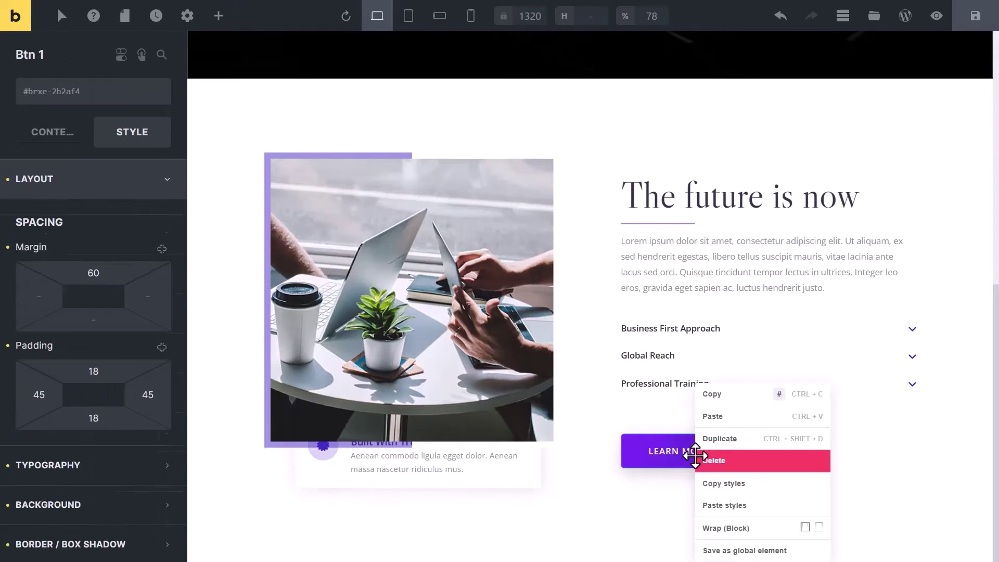
{"action": "left_click", "coordinate": [754, 438]}
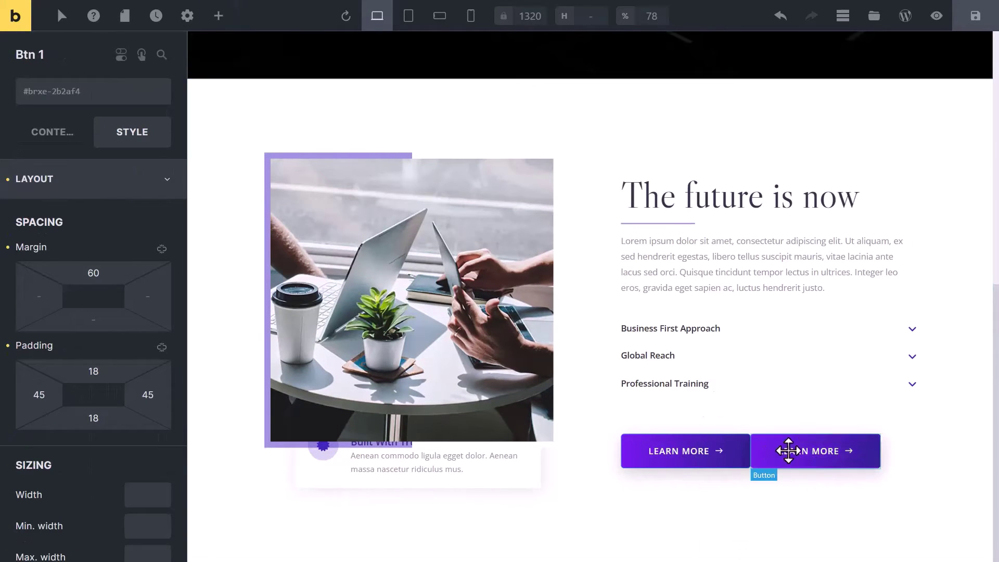
{"action": "left_click", "coordinate": [46, 302]}
{"action": "type", "text": "2"}
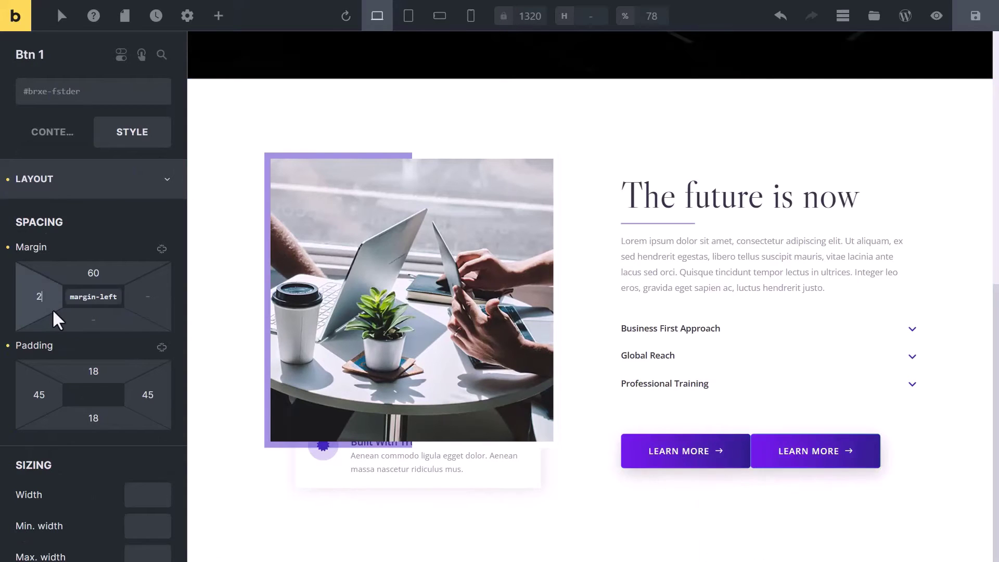
{"action": "type", "text": "2"}
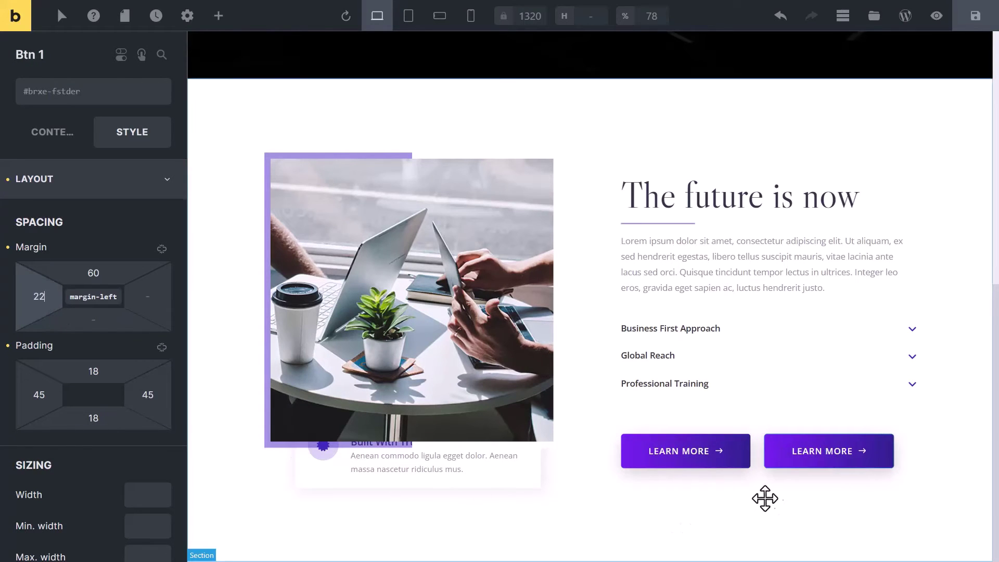
{"action": "scroll", "coordinate": [736, 487], "scroll_direction": "up", "scroll_amount": 10}
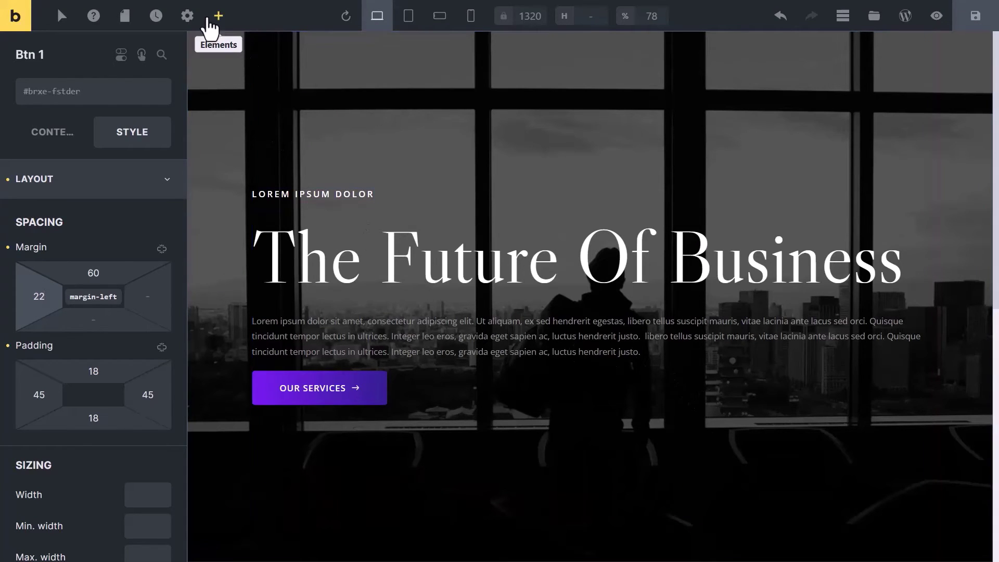
Step: Add a Div to the hero, move the LOREM IPSUM DOLOR label and OUR SERVICES button into it, and save
{"action": "left_click", "coordinate": [218, 17]}
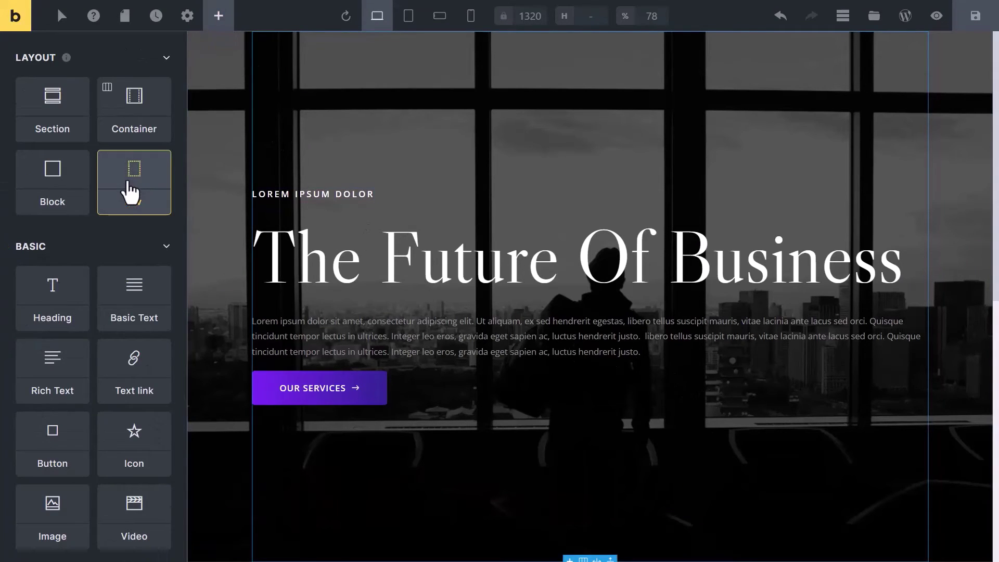
{"action": "left_click_drag", "start_coordinate": [130, 192], "coordinate": [291, 177]}
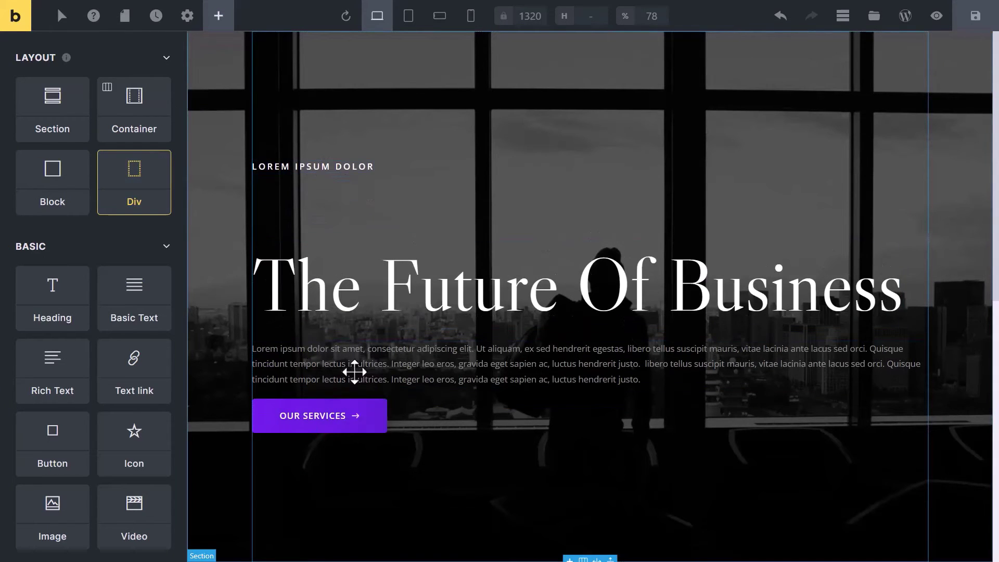
{"action": "left_click_drag", "start_coordinate": [344, 167], "coordinate": [306, 217]}
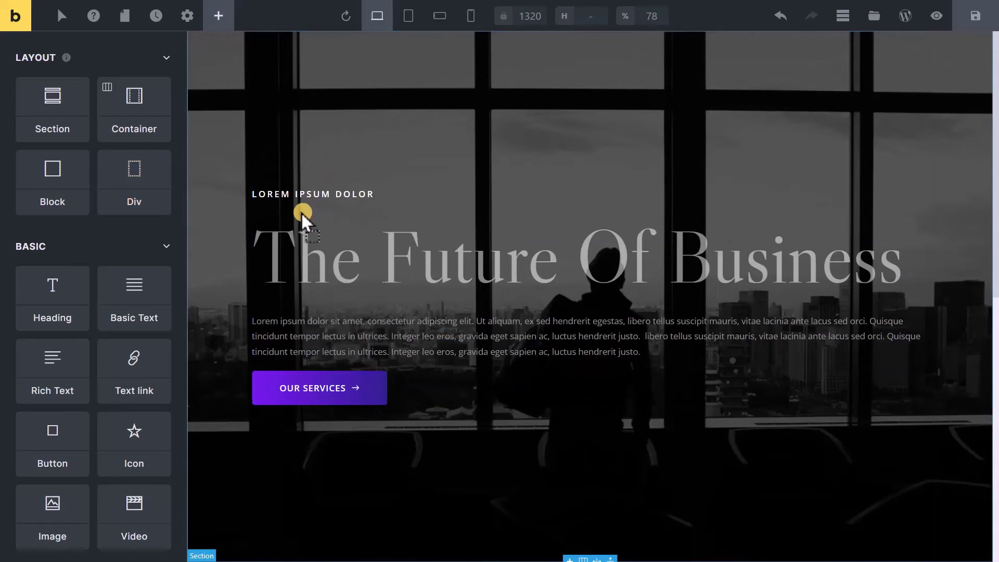
{"action": "left_click_drag", "start_coordinate": [327, 392], "coordinate": [329, 356]}
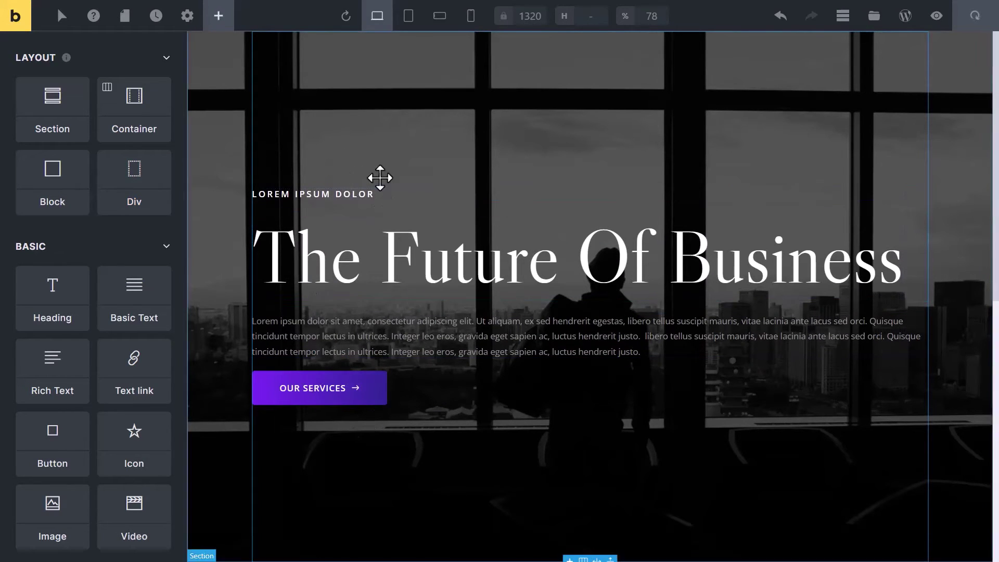
{"action": "key", "text": "ctrl+s"}
Step: Set the hero content Div's width to 50%
{"action": "left_click", "coordinate": [464, 392]}
{"action": "scroll", "coordinate": [535, 179], "scroll_direction": "down", "scroll_amount": 1}
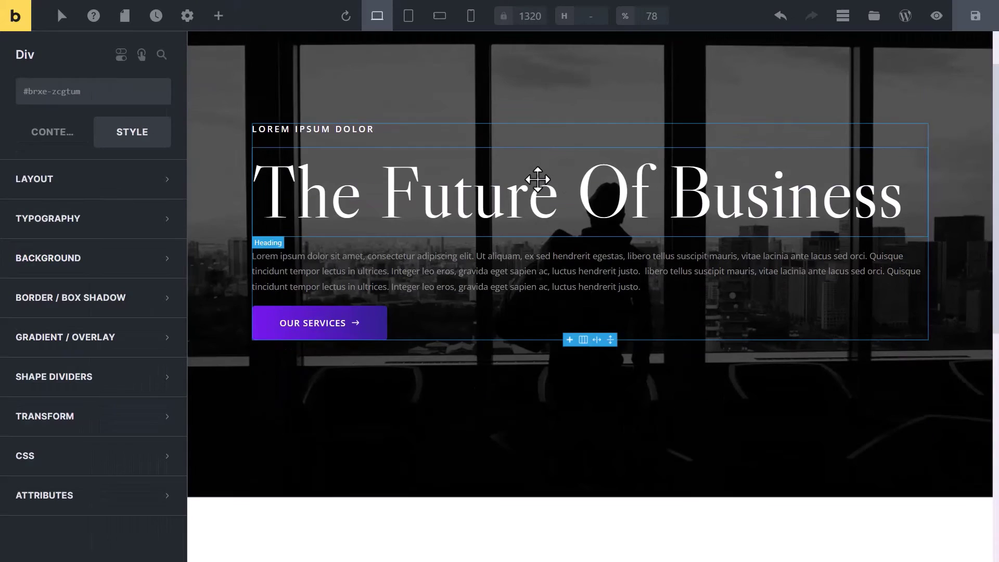
{"action": "left_click", "coordinate": [139, 197]}
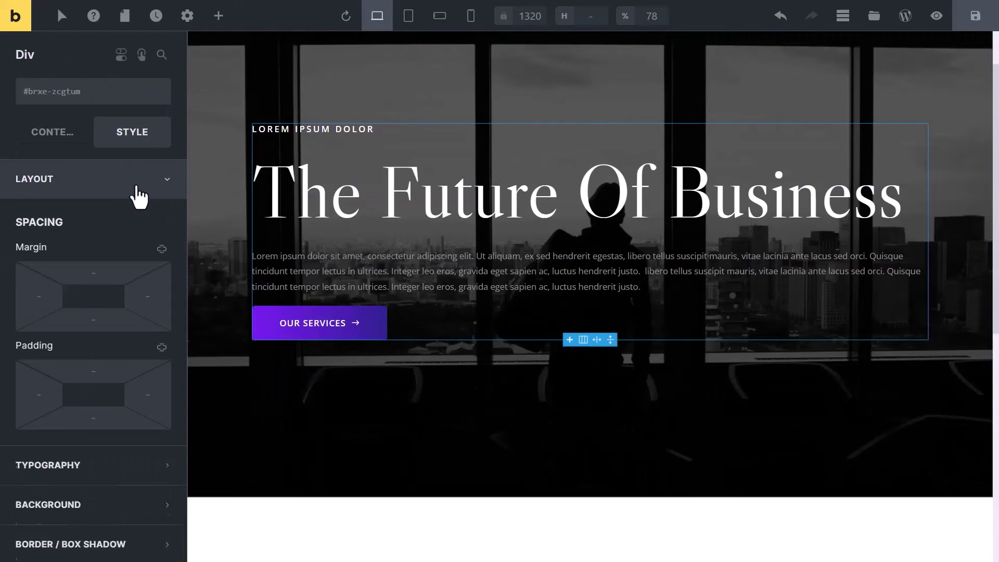
{"action": "scroll", "coordinate": [125, 343], "scroll_direction": "down", "scroll_amount": 3}
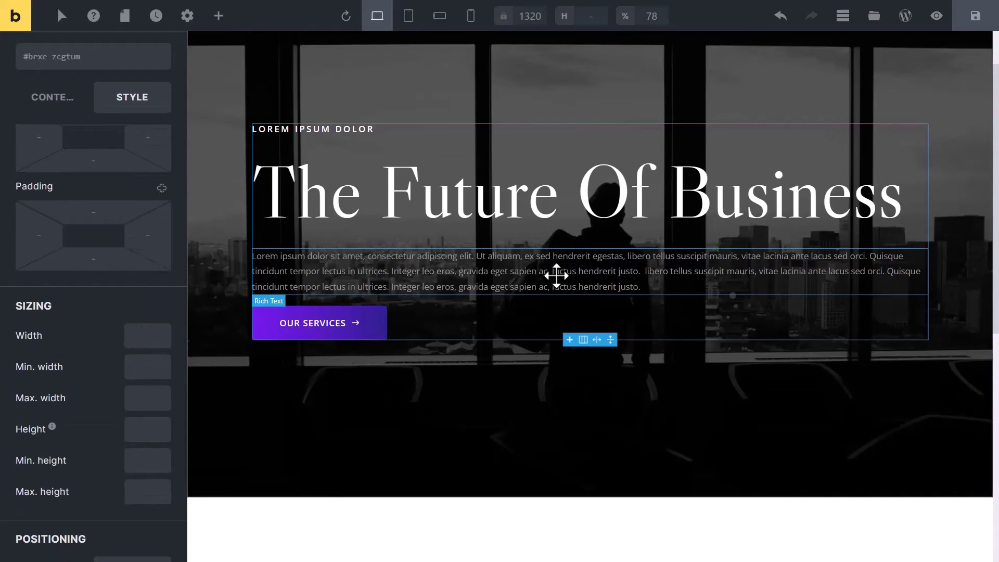
{"action": "left_click", "coordinate": [151, 336]}
{"action": "type", "text": "50%"}
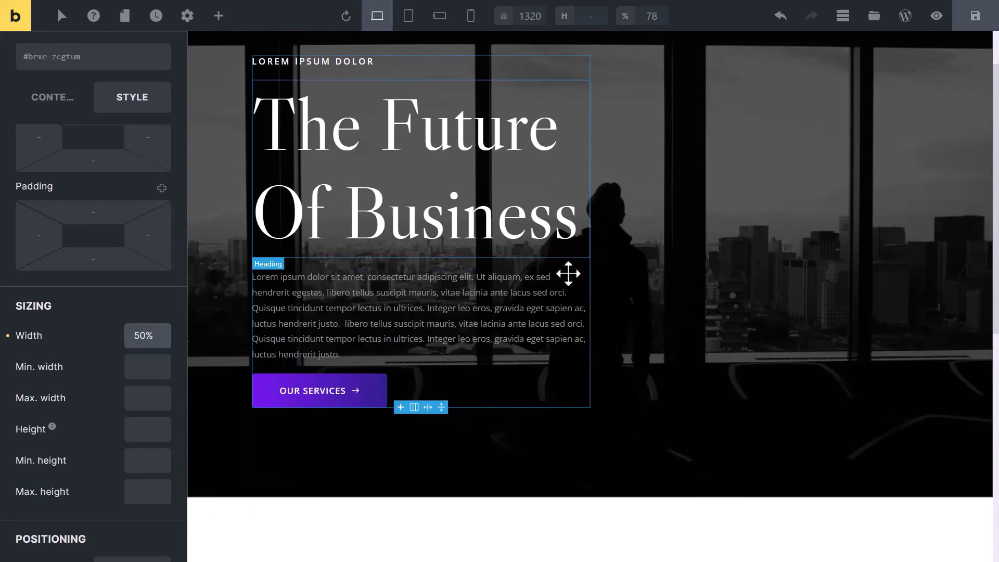
Step: Set the Div's Align self to Center within the hero
{"action": "scroll", "coordinate": [50, 134], "scroll_direction": "up", "scroll_amount": 1}
{"action": "left_click", "coordinate": [50, 134]}
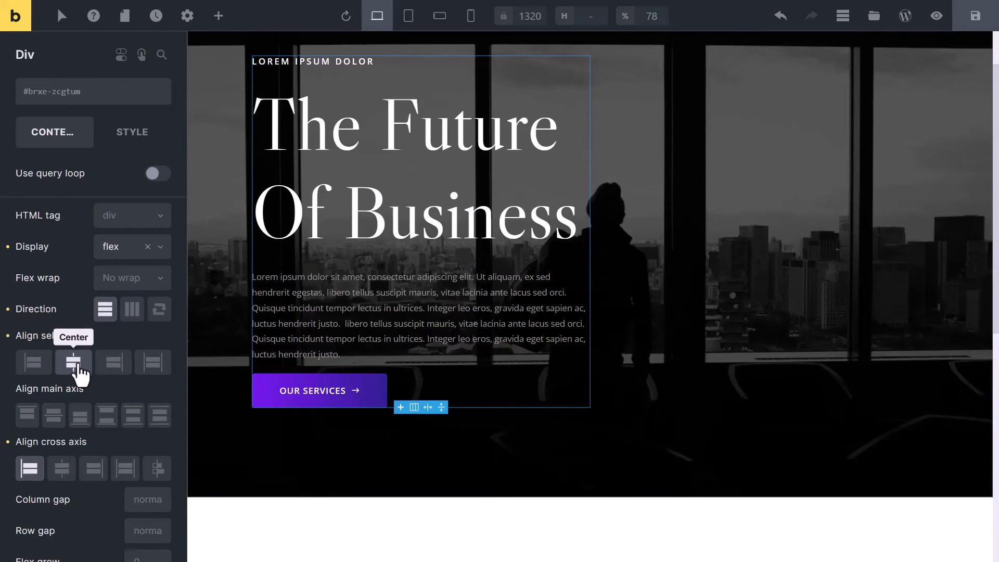
{"action": "left_click", "coordinate": [78, 371]}
{"action": "left_click", "coordinate": [119, 371]}
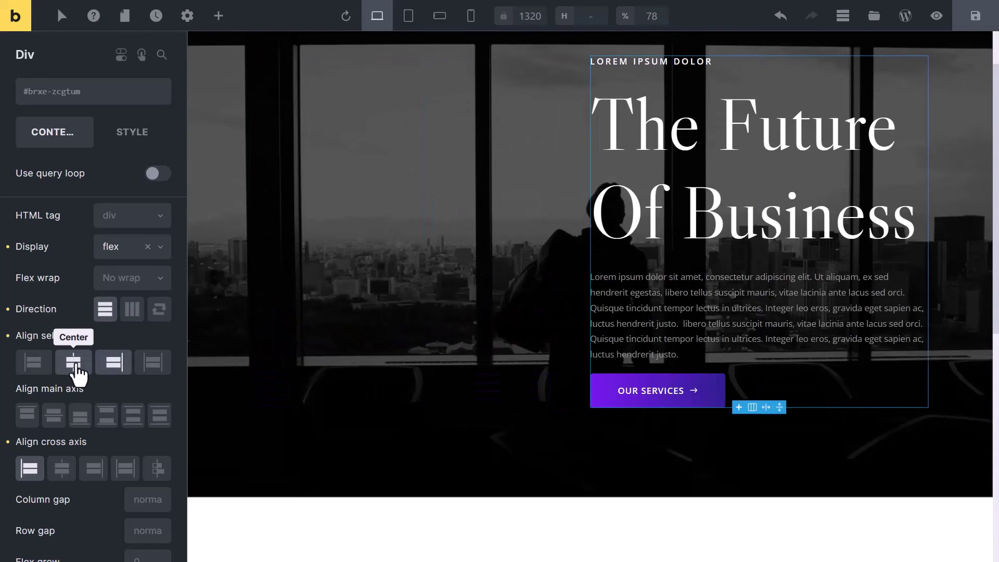
{"action": "left_click", "coordinate": [73, 366]}
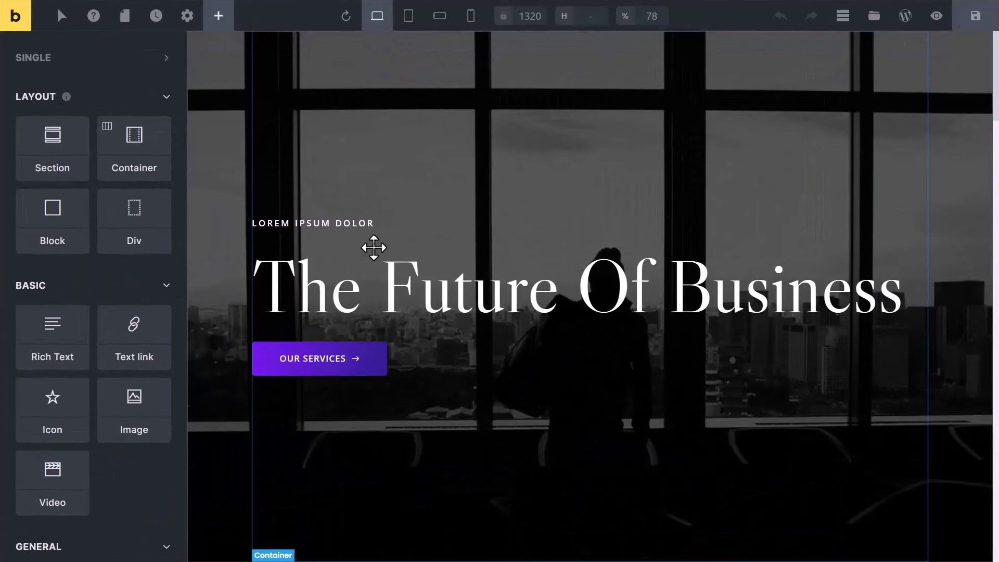
{"action": "left_click_drag", "start_coordinate": [72, 156], "coordinate": [507, 291]}
{"action": "scroll", "coordinate": [435, 192], "scroll_direction": "down", "scroll_amount": 5}
{"action": "scroll", "coordinate": [435, 192], "scroll_direction": "down", "scroll_amount": 10}
{"action": "scroll", "coordinate": [380, 184], "scroll_direction": "up", "scroll_amount": 15}
{"action": "scroll", "coordinate": [501, 284], "scroll_direction": "down", "scroll_amount": 15}
{"action": "scroll", "coordinate": [502, 287], "scroll_direction": "down", "scroll_amount": 10}
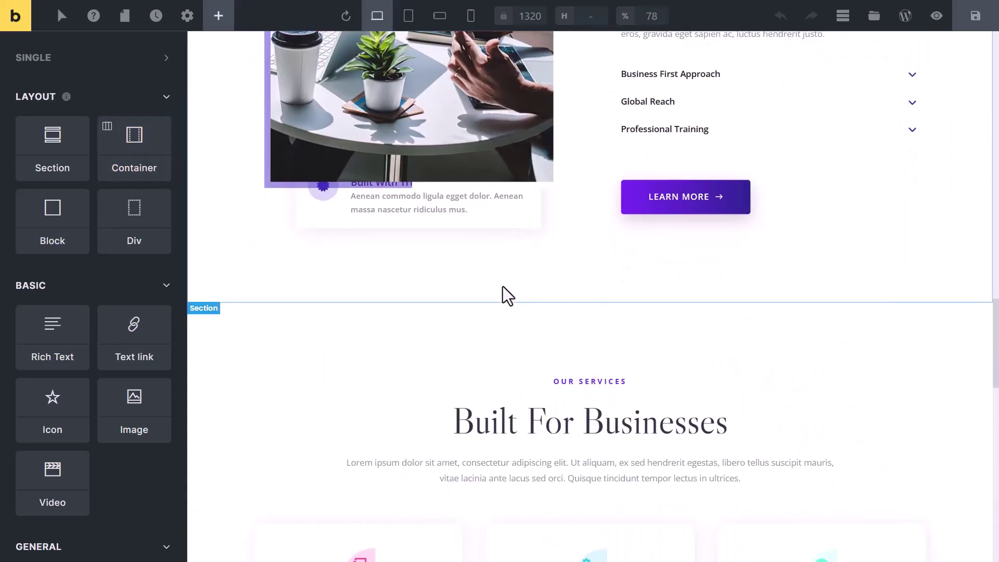
{"action": "scroll", "coordinate": [502, 285], "scroll_direction": "up", "scroll_amount": 15}
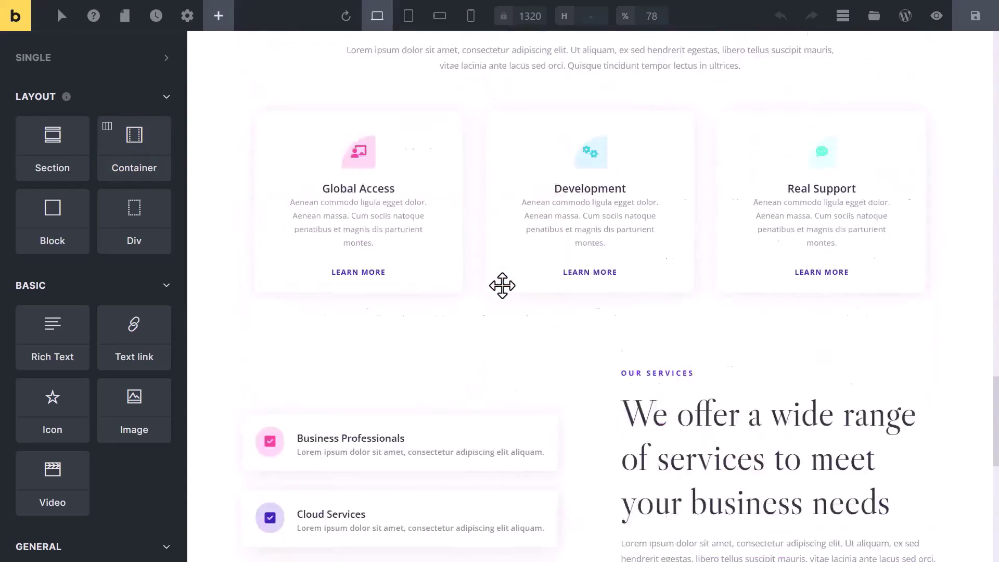
{"action": "scroll", "coordinate": [502, 285], "scroll_direction": "up", "scroll_amount": 2}
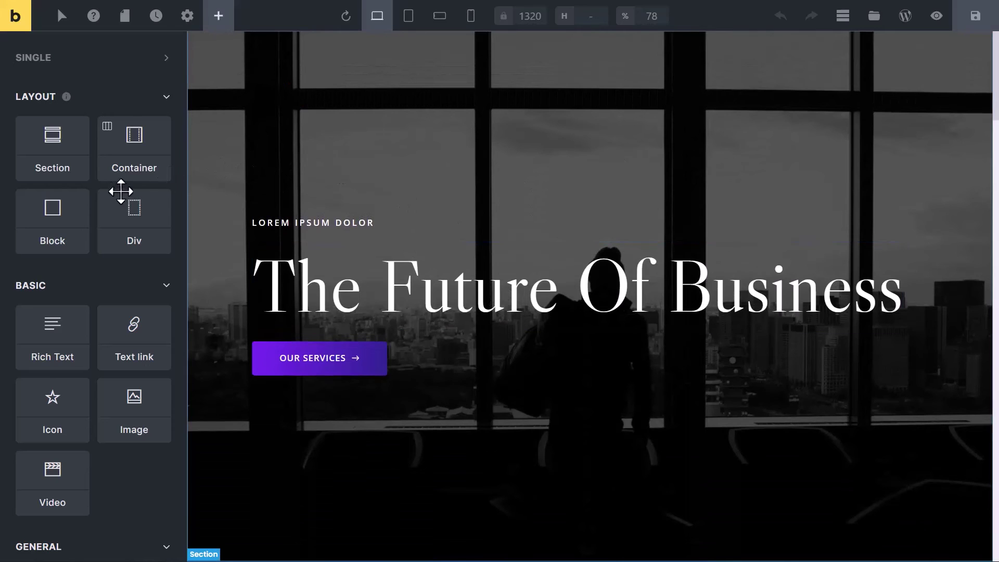